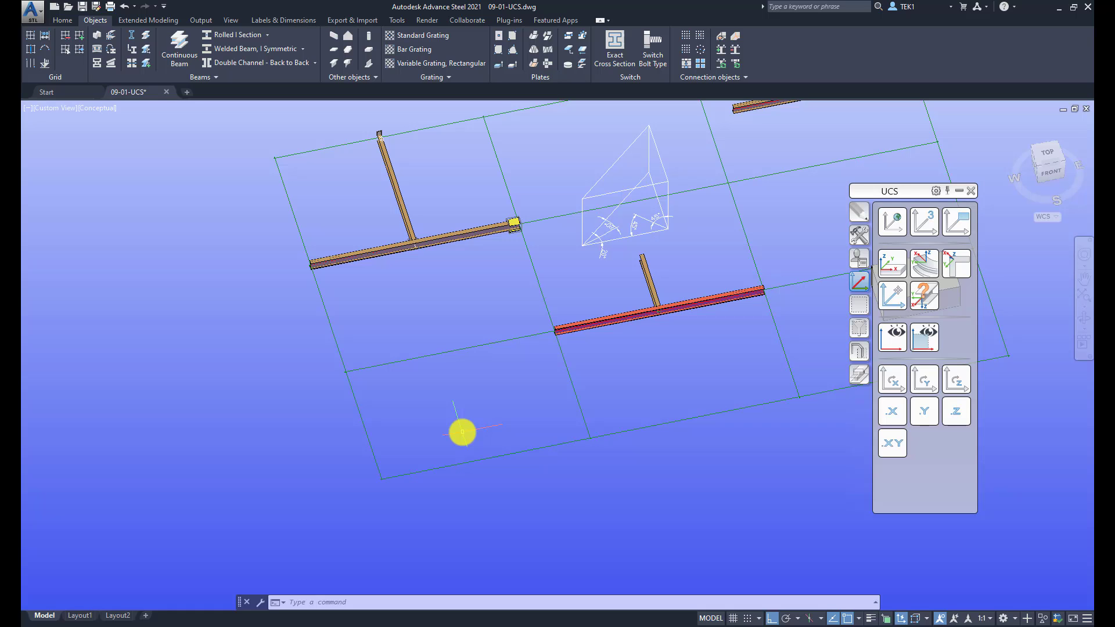
text(ucicon)
Toggle the UCS icon on, off, and back on with UCSICON
key(Return)
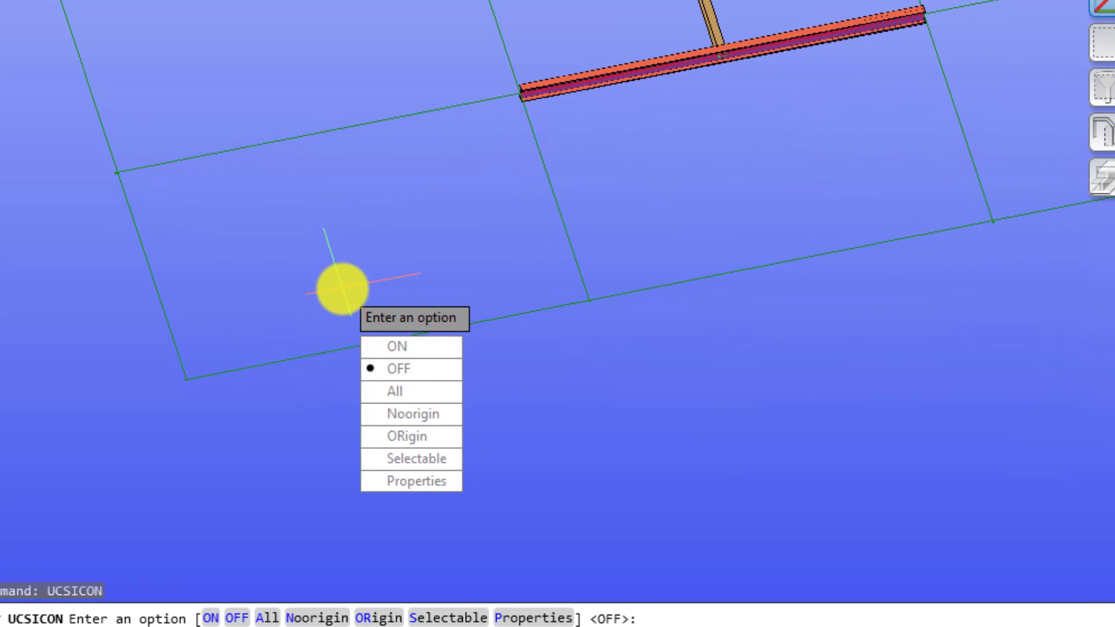
text(on)
key(Return)
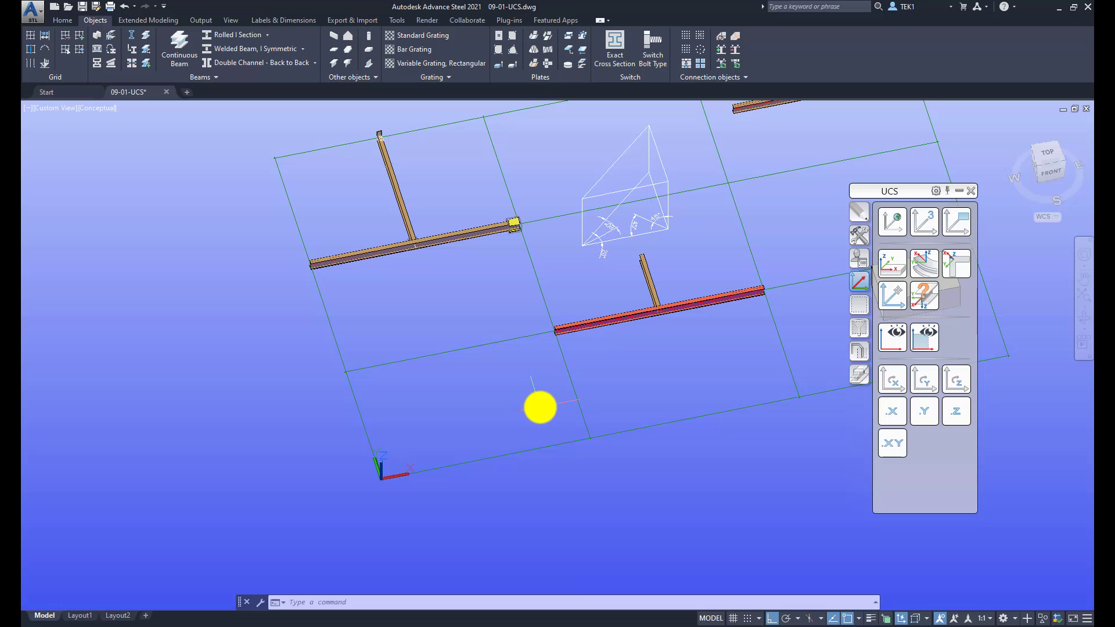
text(ucsicon)
key(Return)
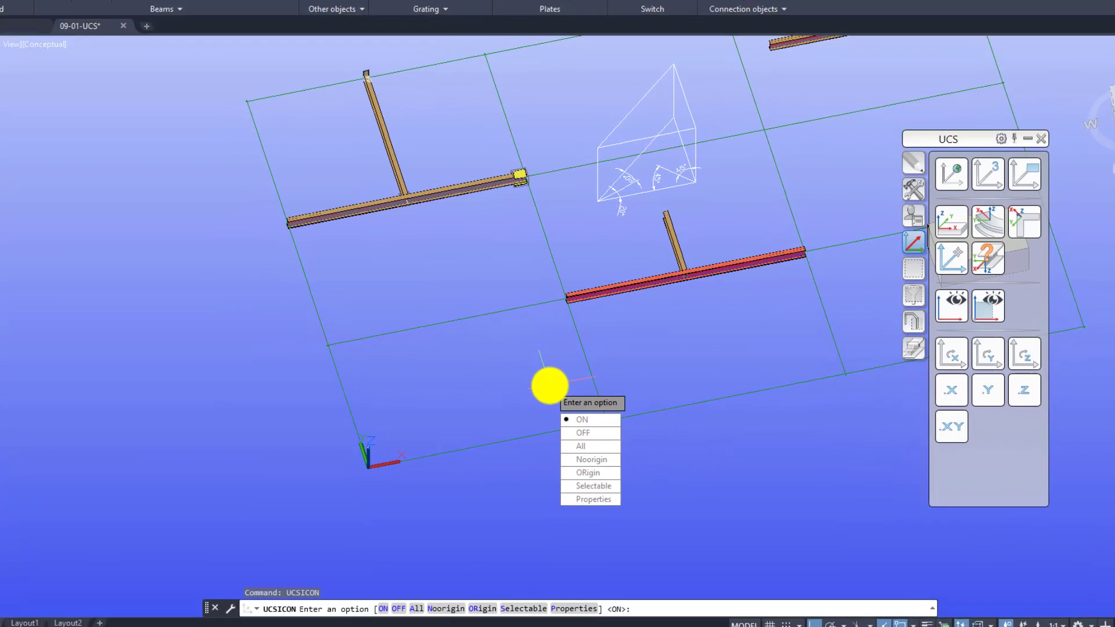
text(off)
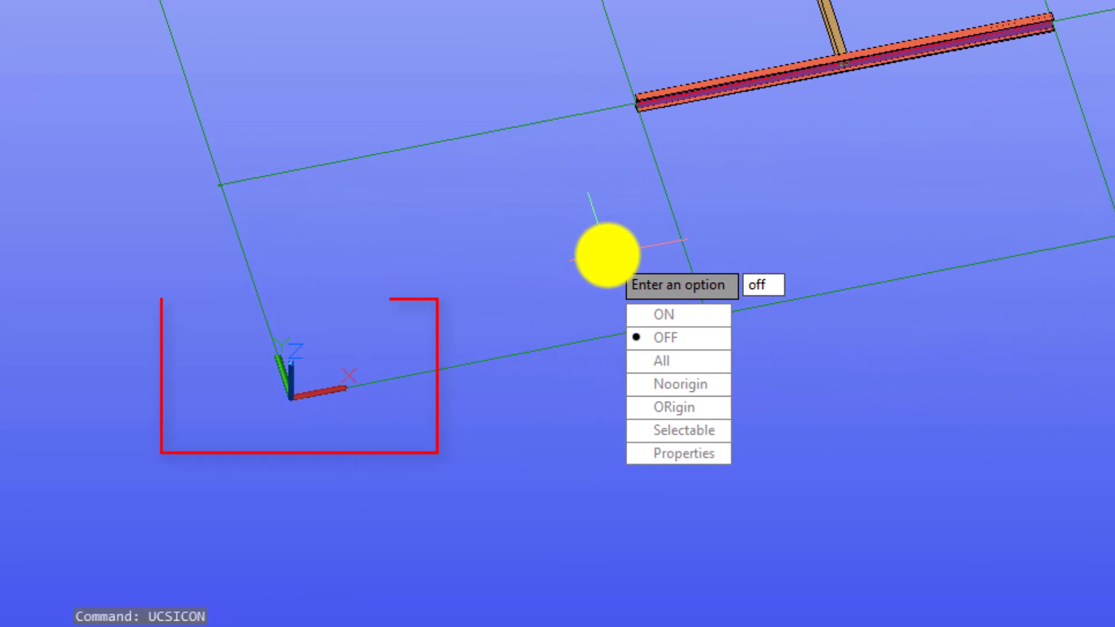
key(Return)
key(Return)
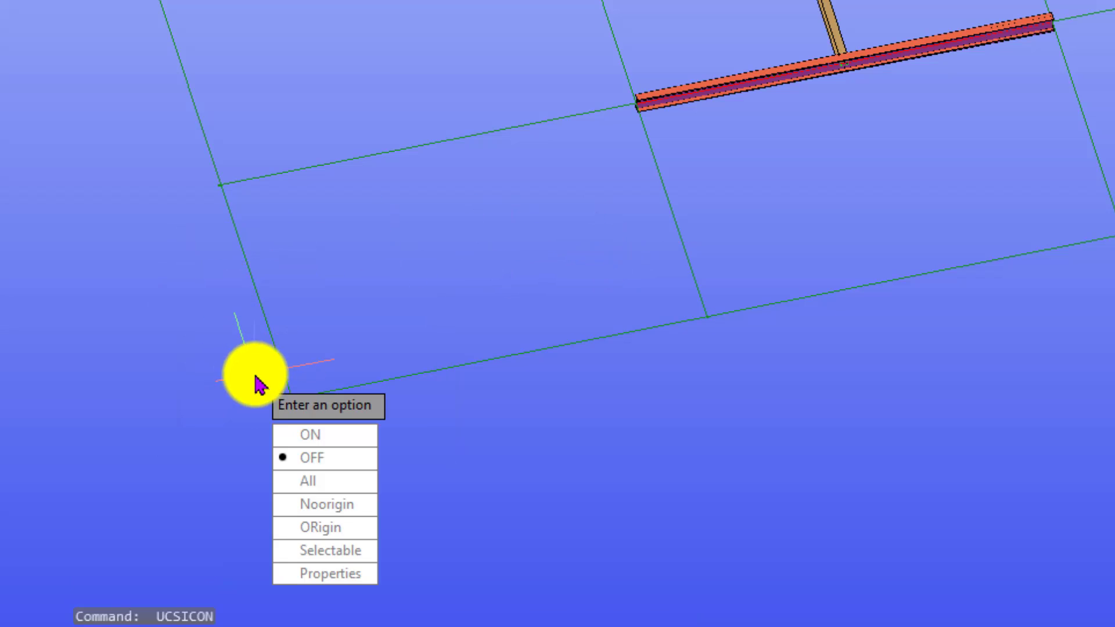
click(321, 435)
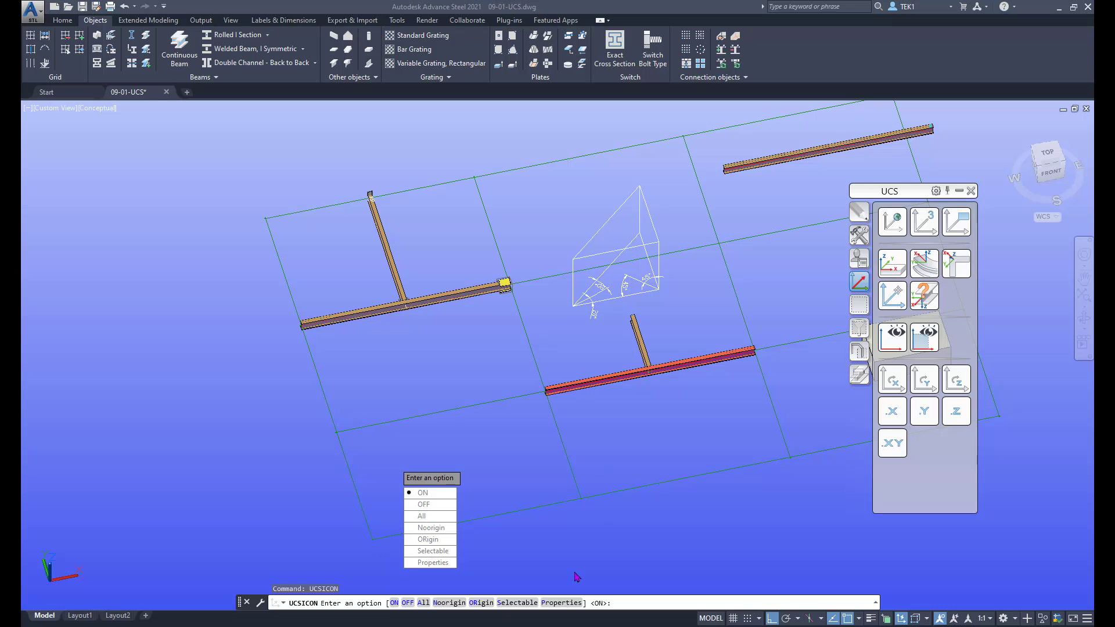
Set the UCS icon to Noorigin so it stays in the corner, then cancel a UCS command
click(445, 541)
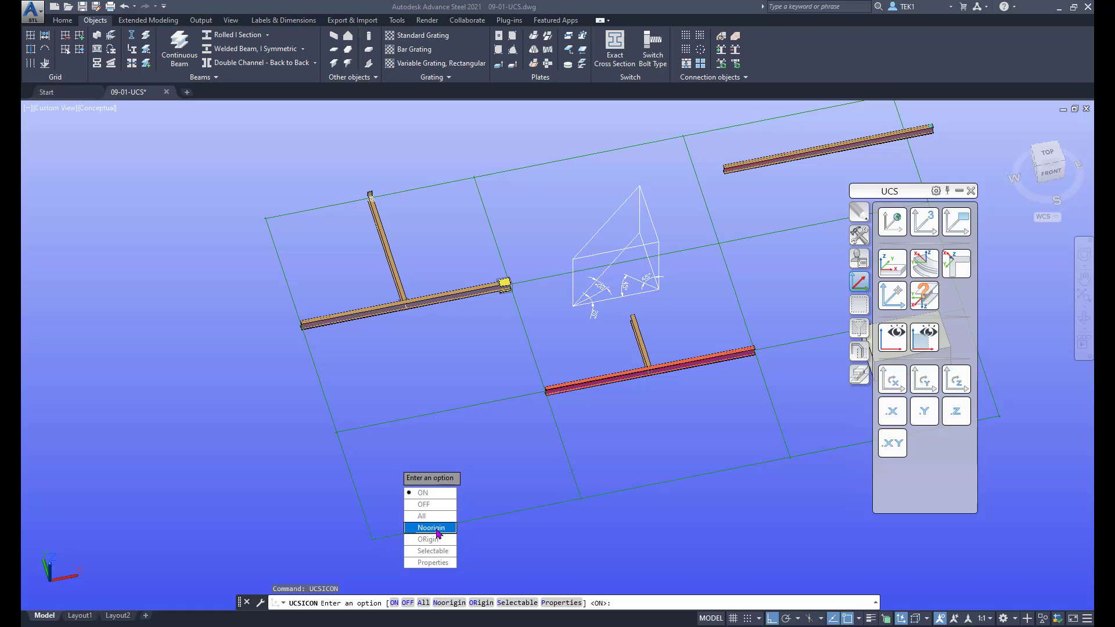
click(439, 529)
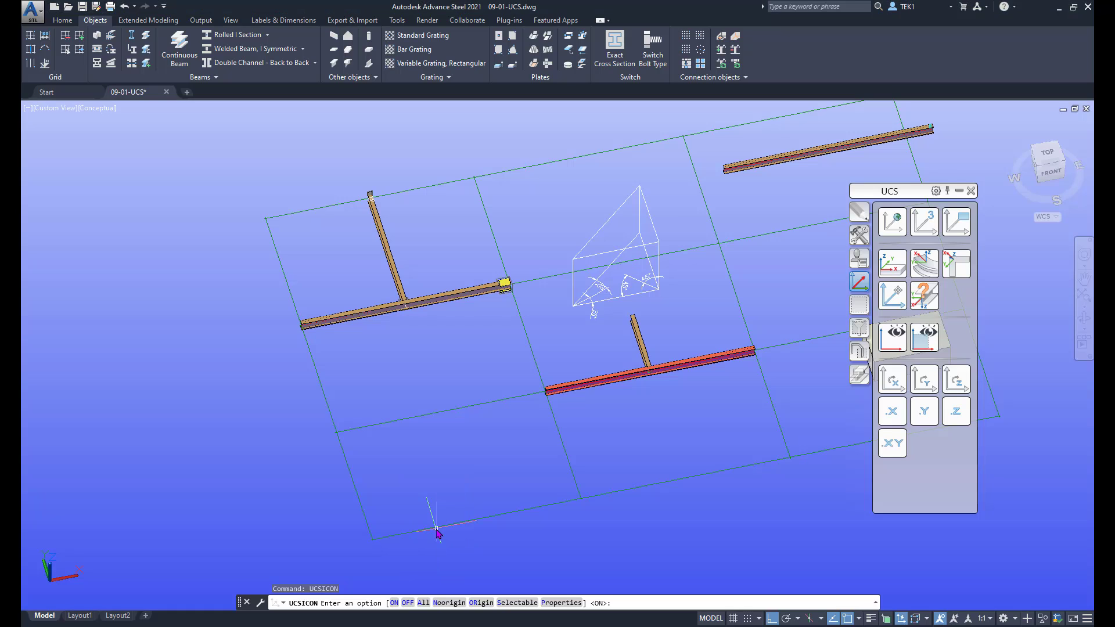
text(ucs)
key(Return)
key(Escape)
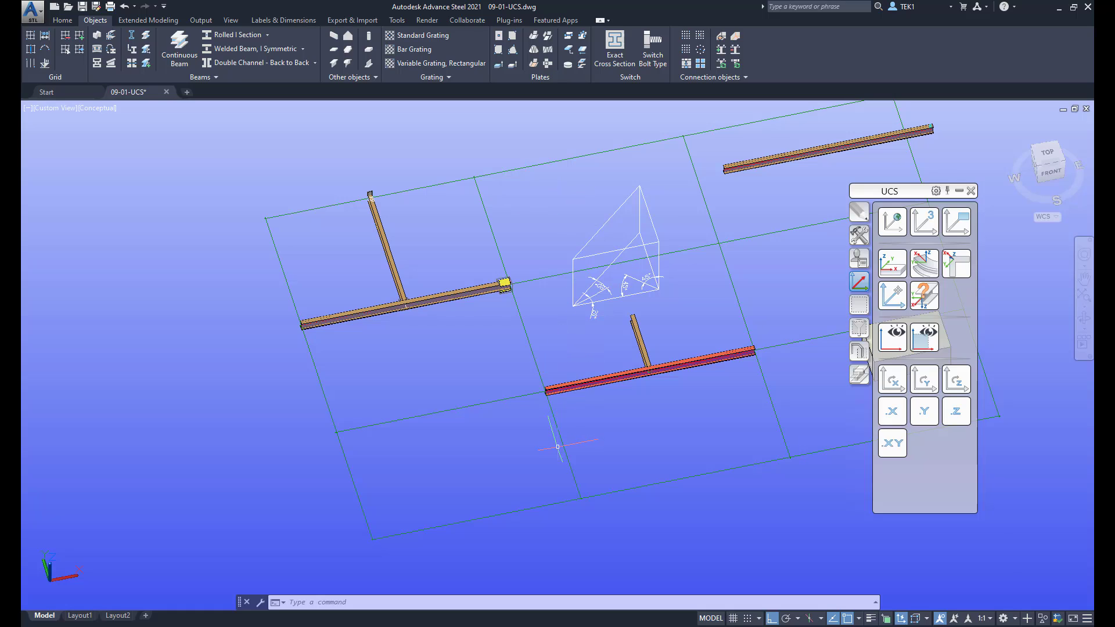
text(uc)
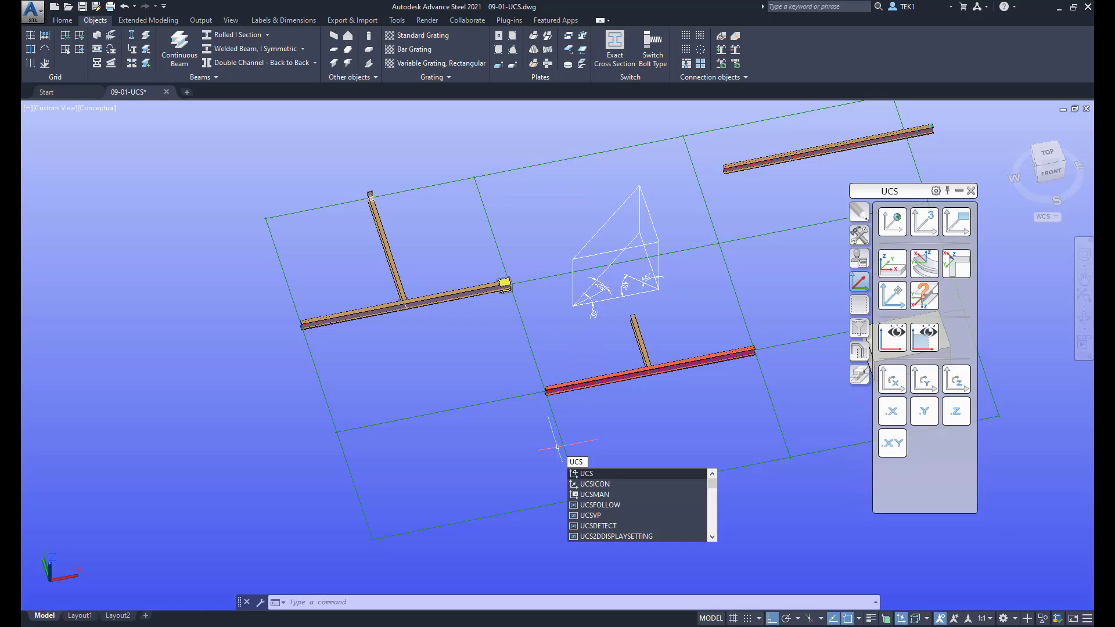
Move the UCS origin to a picked point in the model
key(Return)
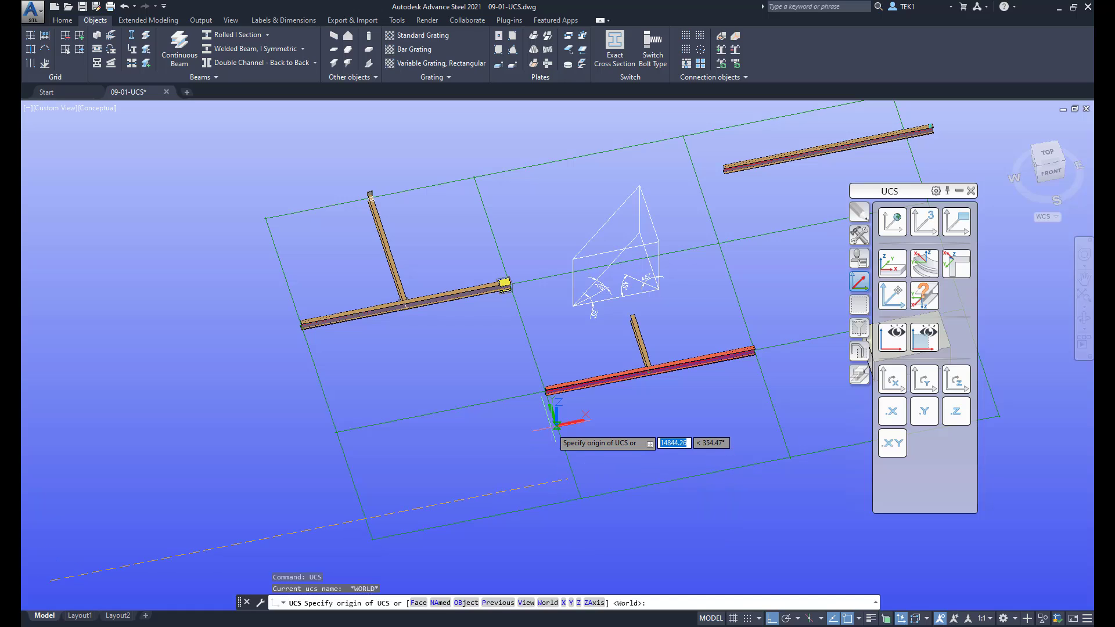
click(572, 262)
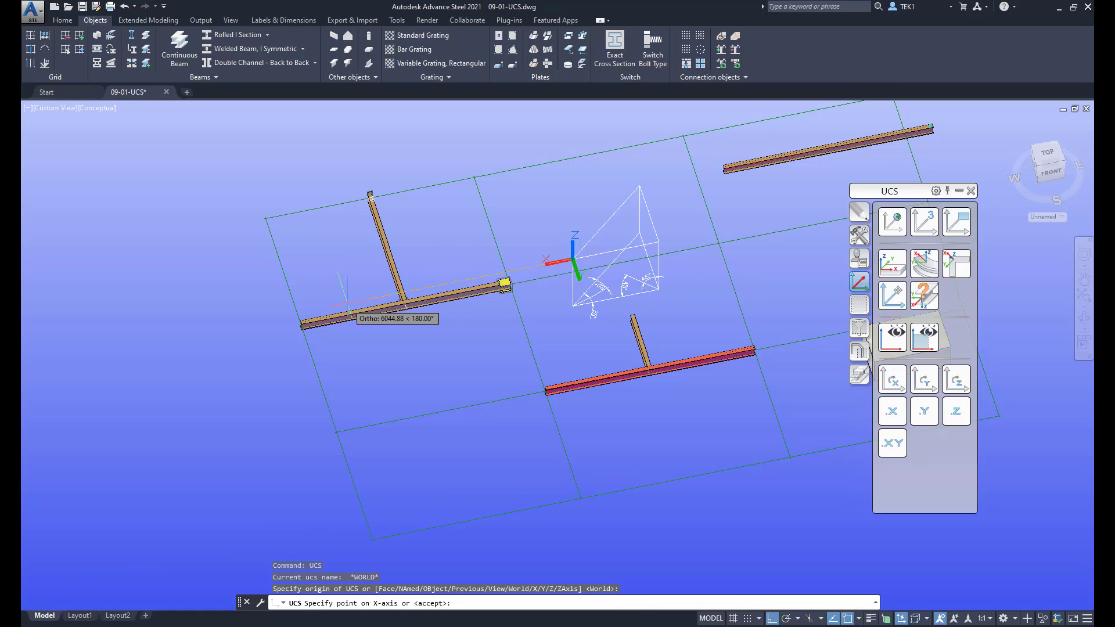
key(Return)
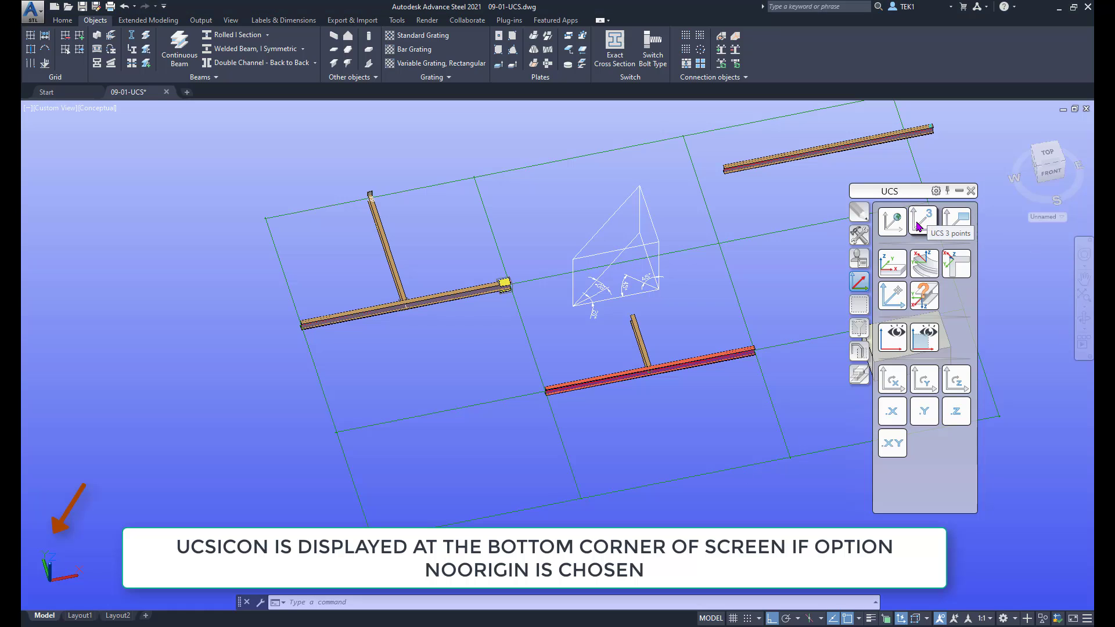
Define a three-point UCS at the prism corner with picked X and Y directions
click(921, 224)
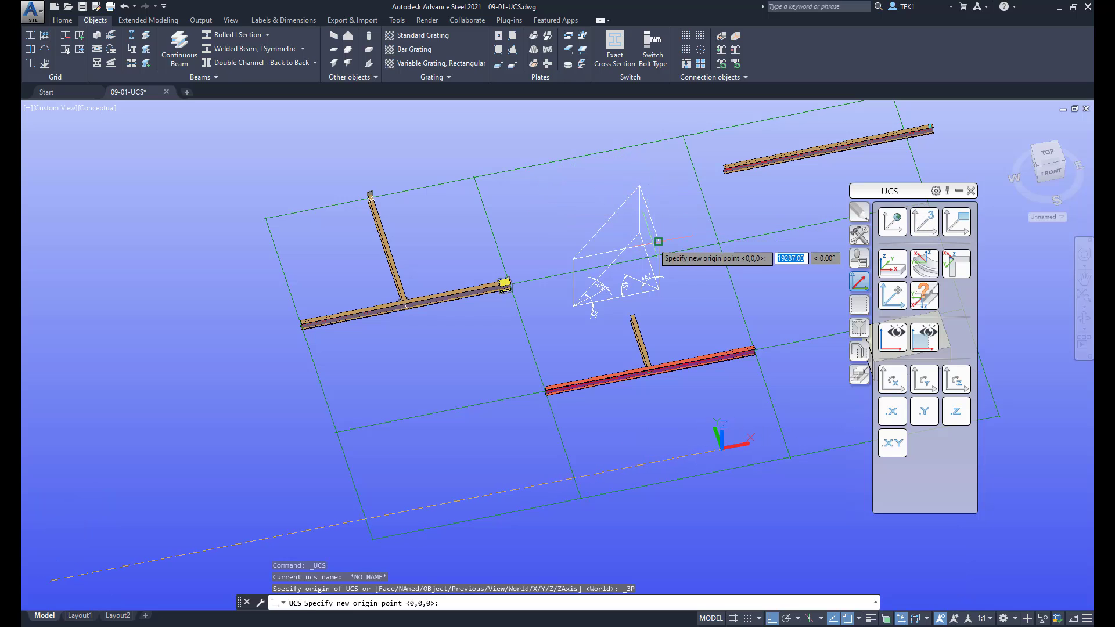
click(660, 234)
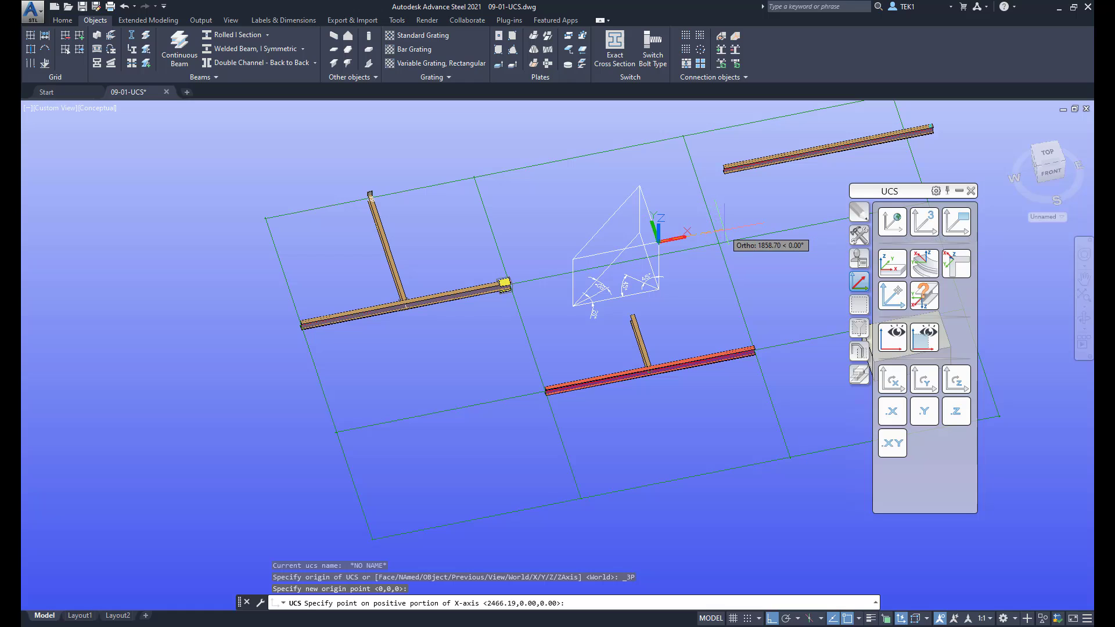
click(711, 226)
click(662, 236)
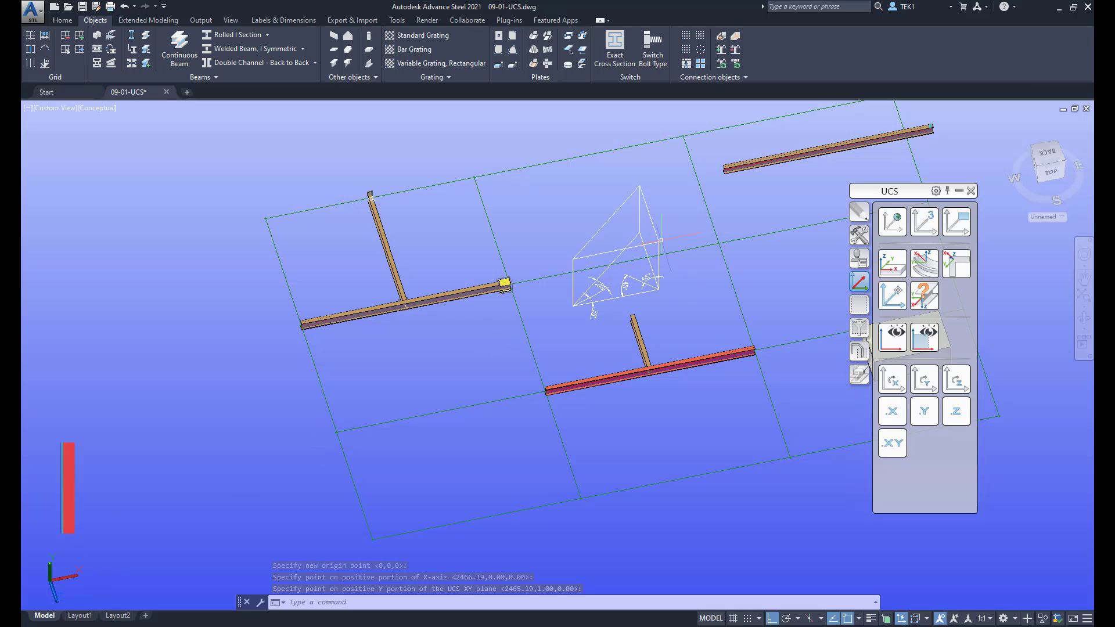
text(UCSICON)
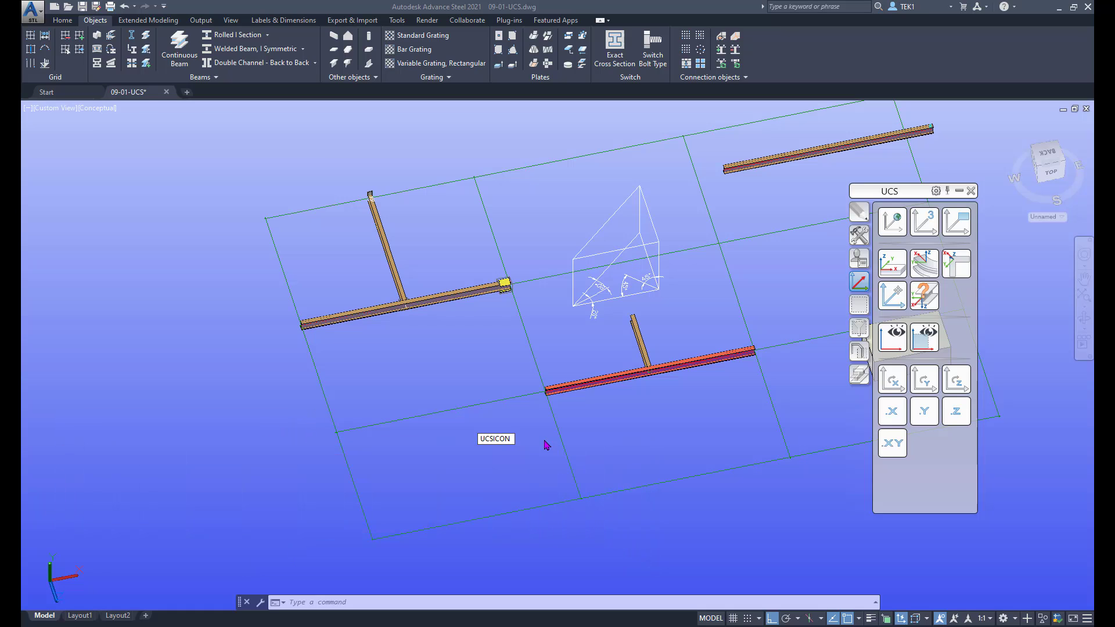
text(ucs)
Set the UCS icon to ORigin so it follows the coordinate origin
key(Return)
key(Escape)
text(ucsicon)
key(Return)
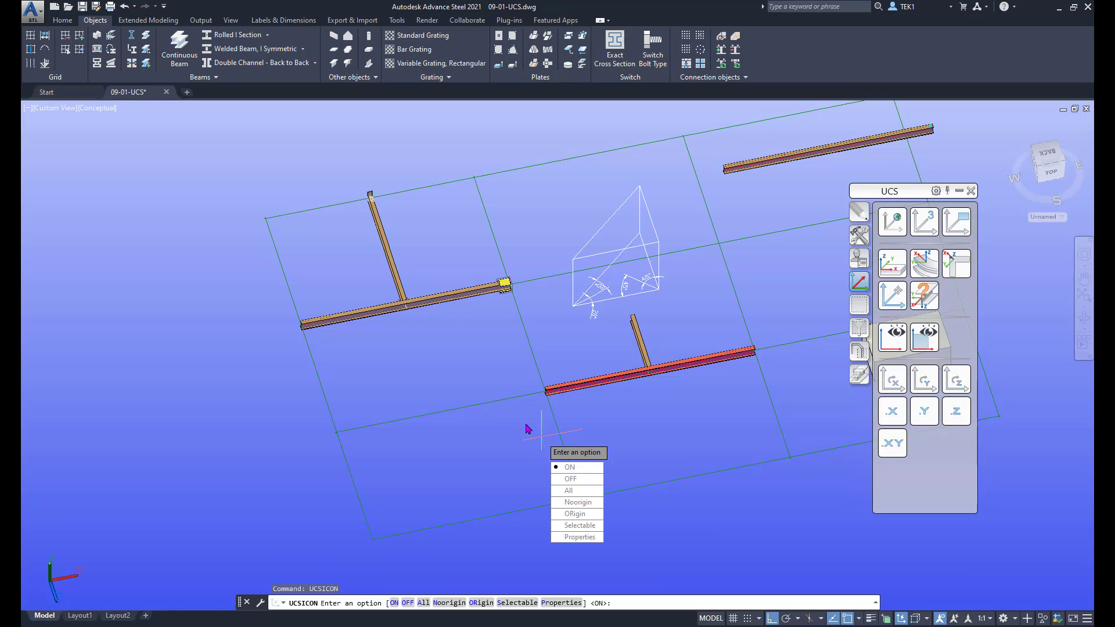
click(580, 515)
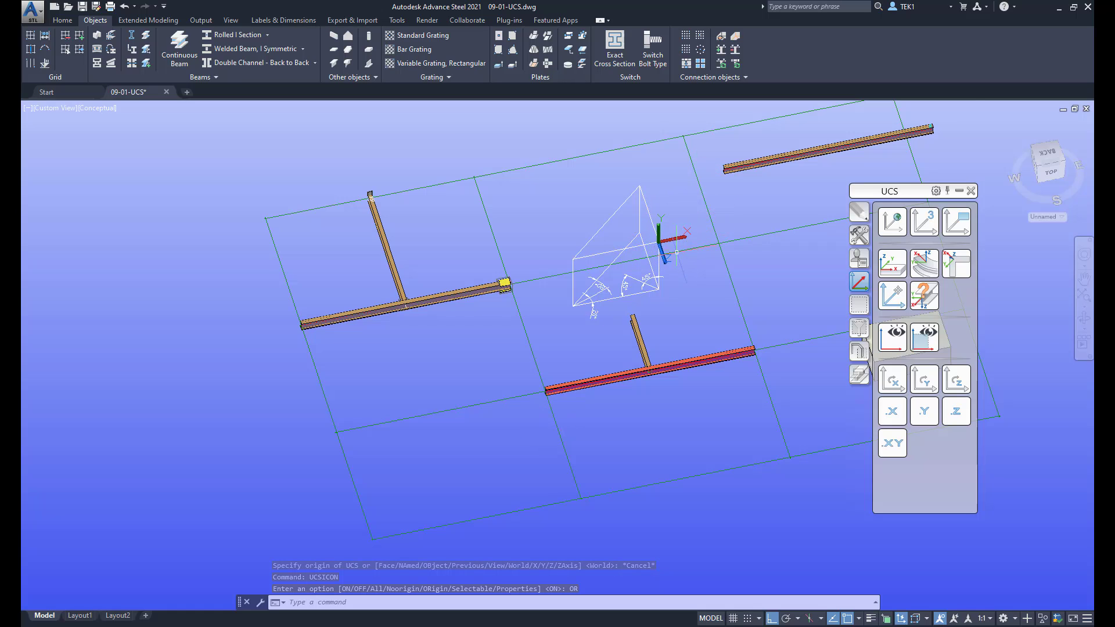
scroll(683, 237, up, 1)
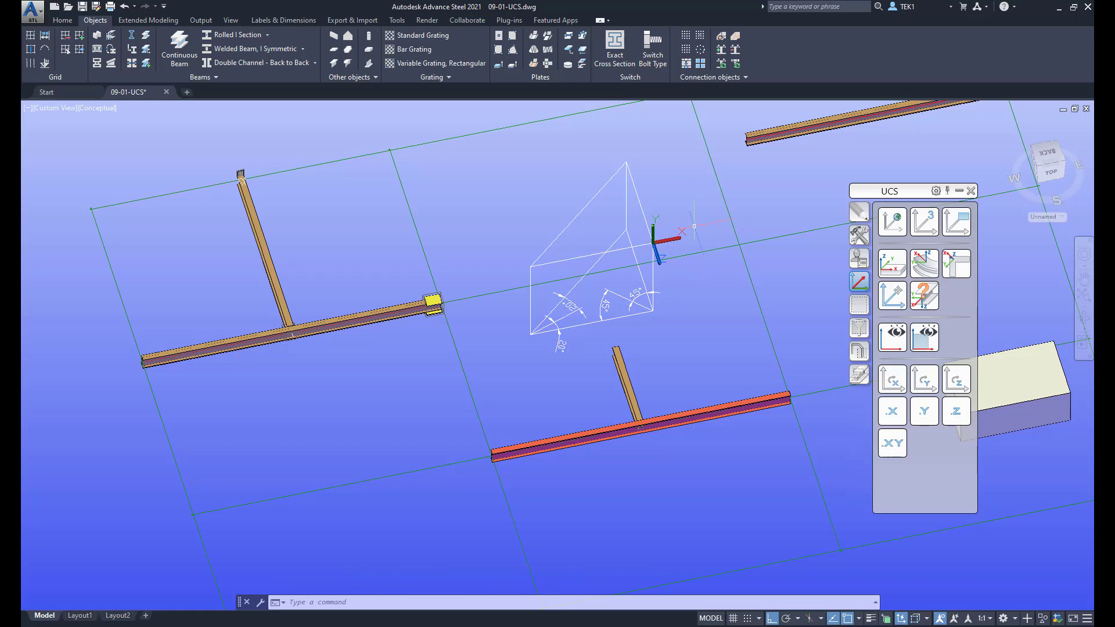
Define a three-point UCS at the prism apex, then move the origin to its lower right corner
click(925, 222)
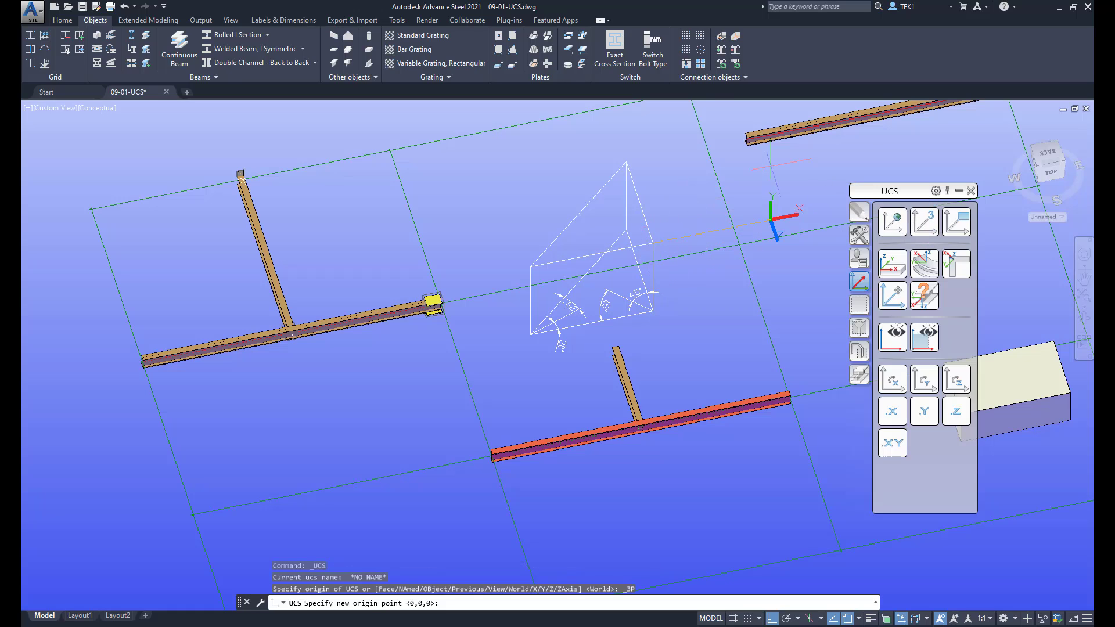
click(627, 163)
click(724, 197)
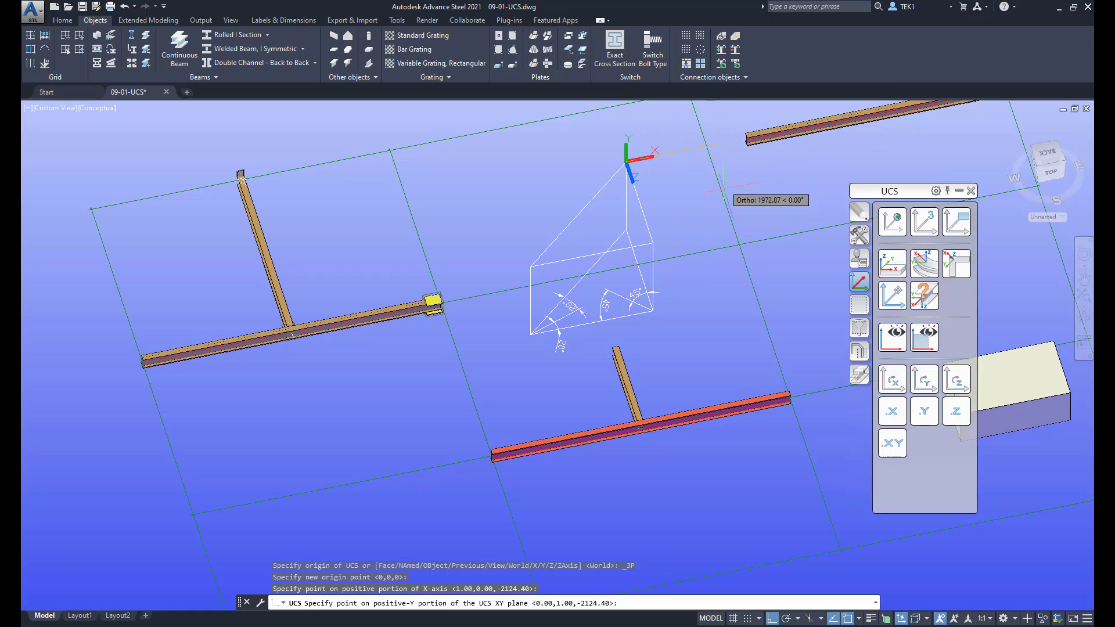
click(722, 237)
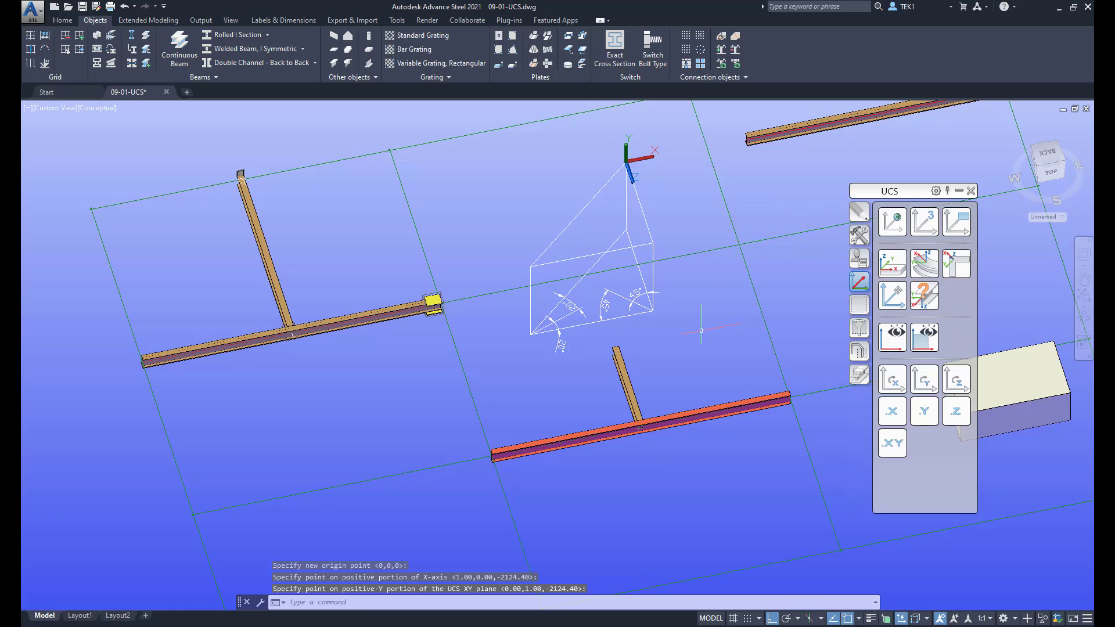
key(Return)
click(655, 308)
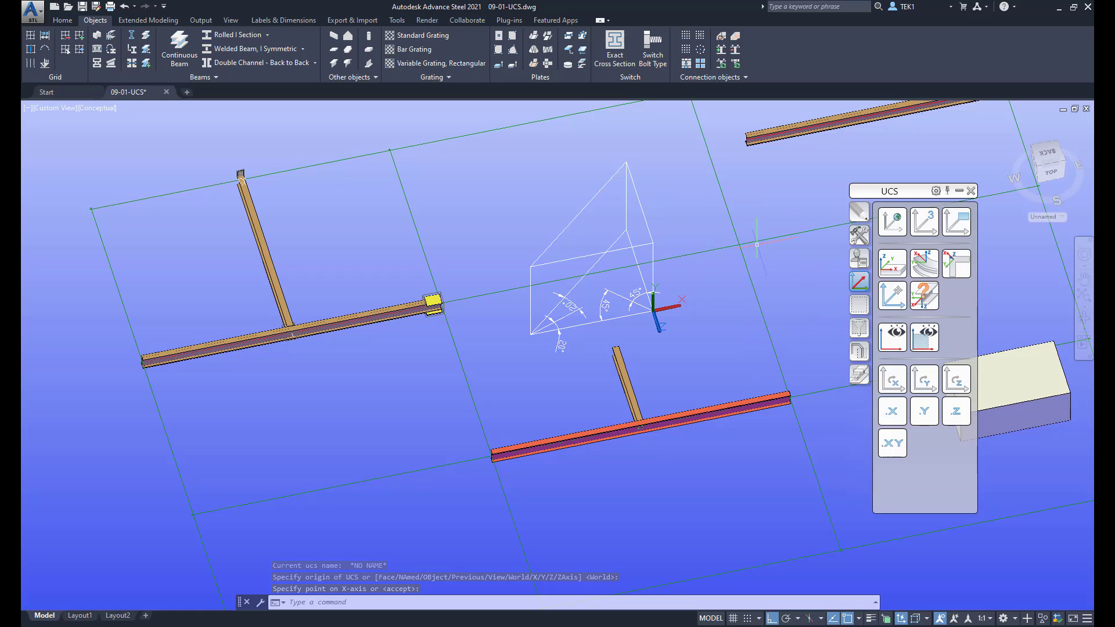
text(ucsicon)
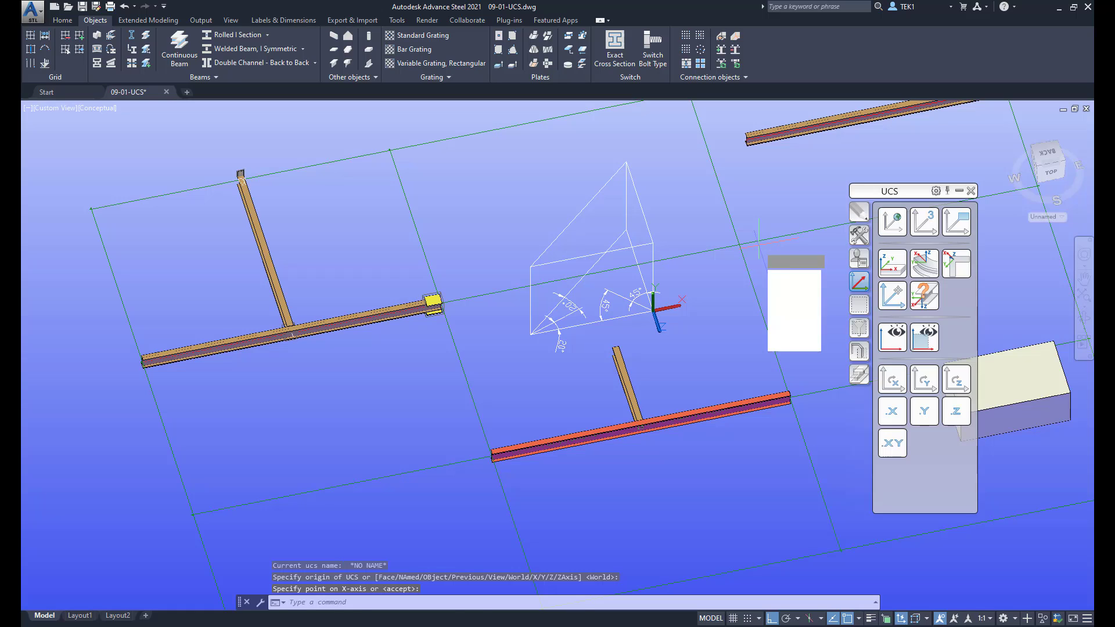
Set the UCS icon to Noorigin so it sits in the viewport corner
key(Return)
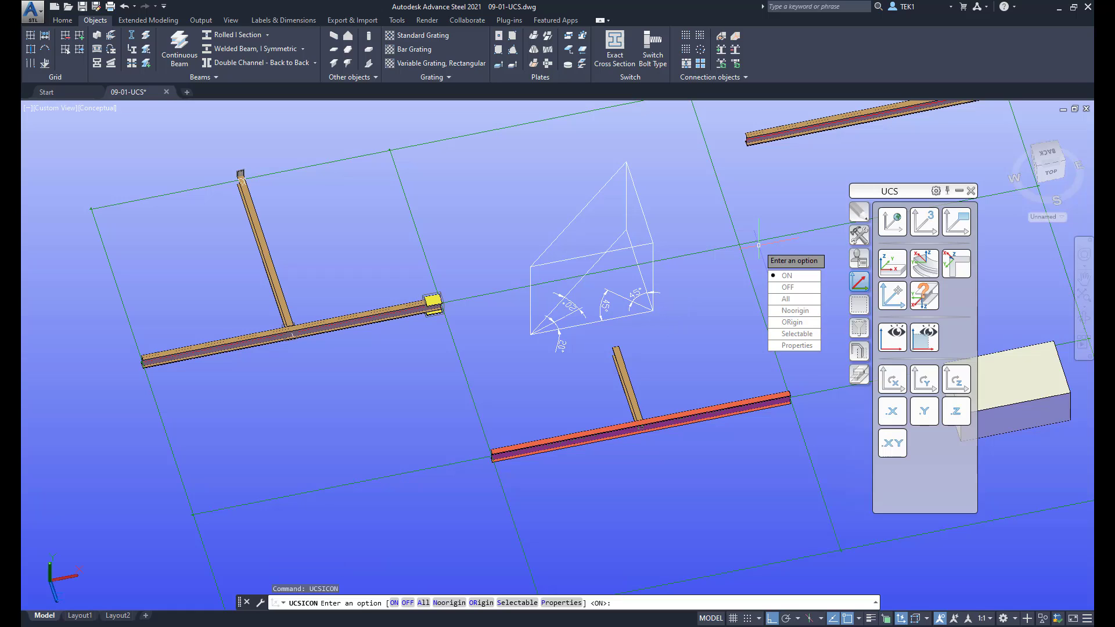
click(795, 310)
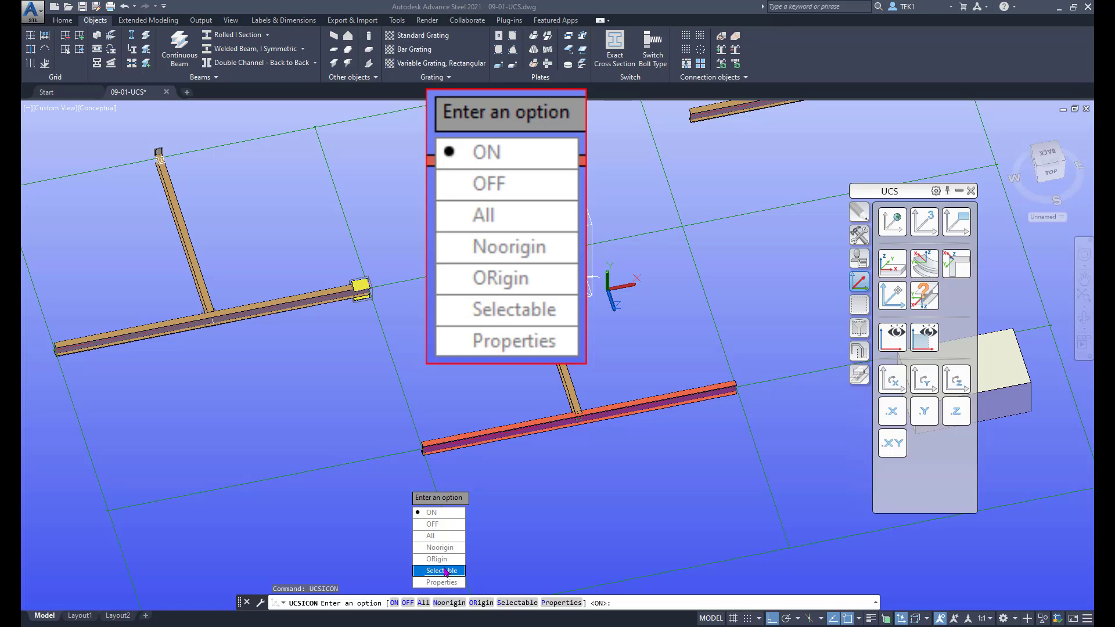
click(445, 572)
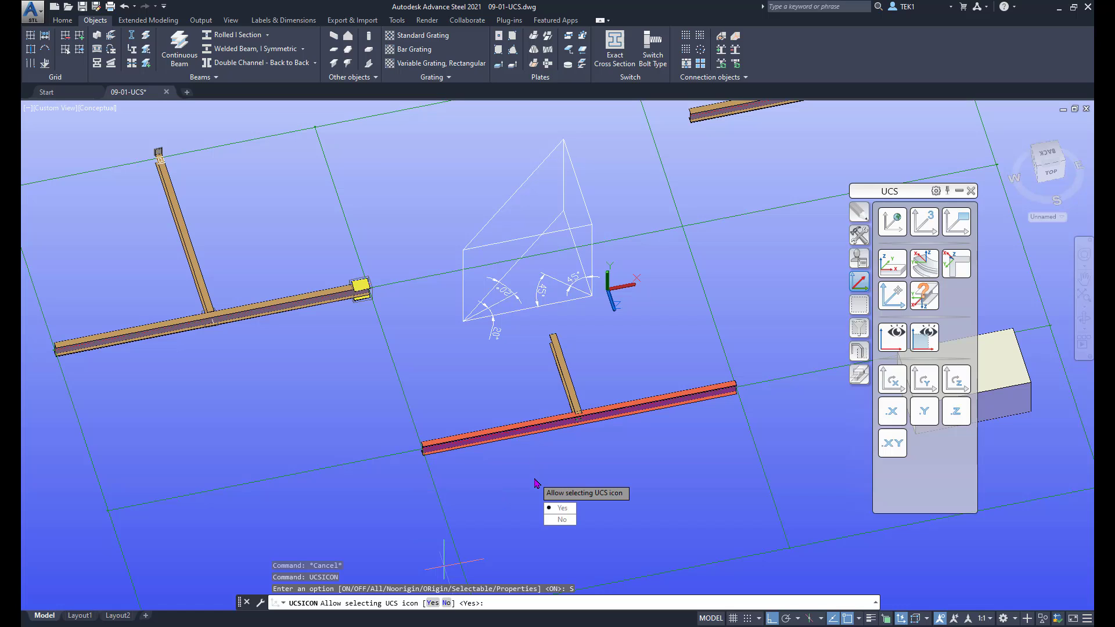
key(Escape)
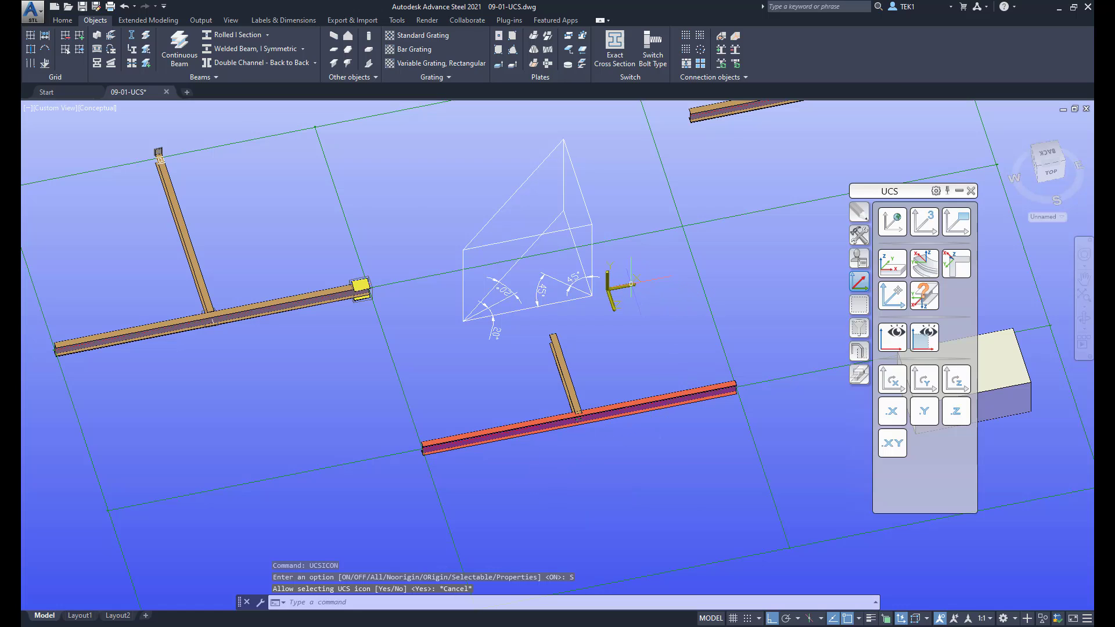
Grip-edit the UCS icon to a new origin beside the prism and re-aim its X axis
click(631, 276)
scroll(632, 277, up, 2)
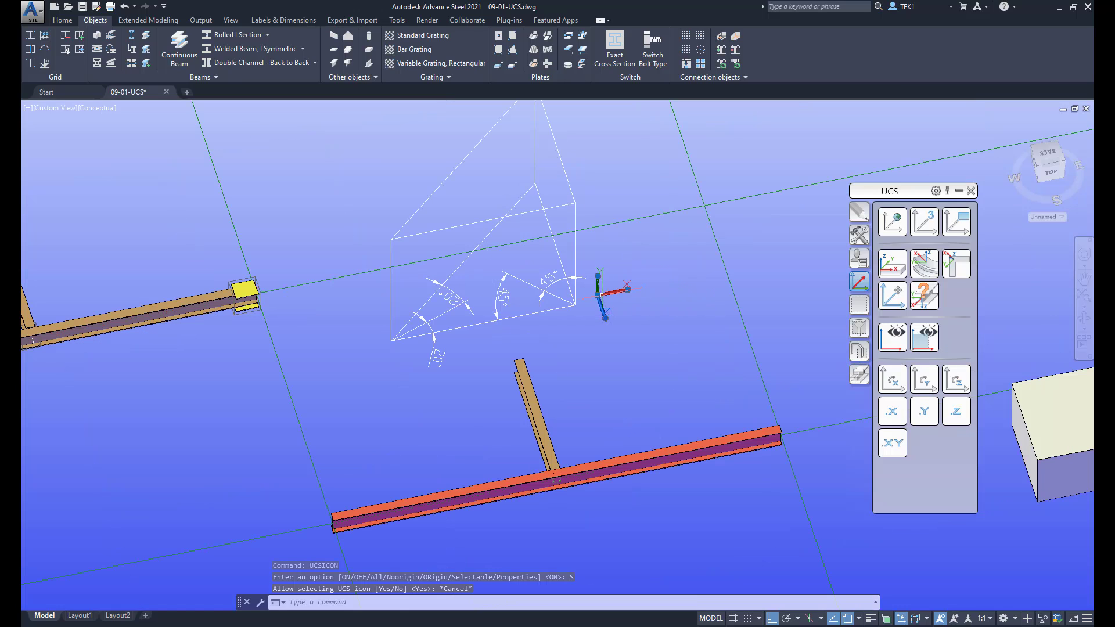
click(597, 296)
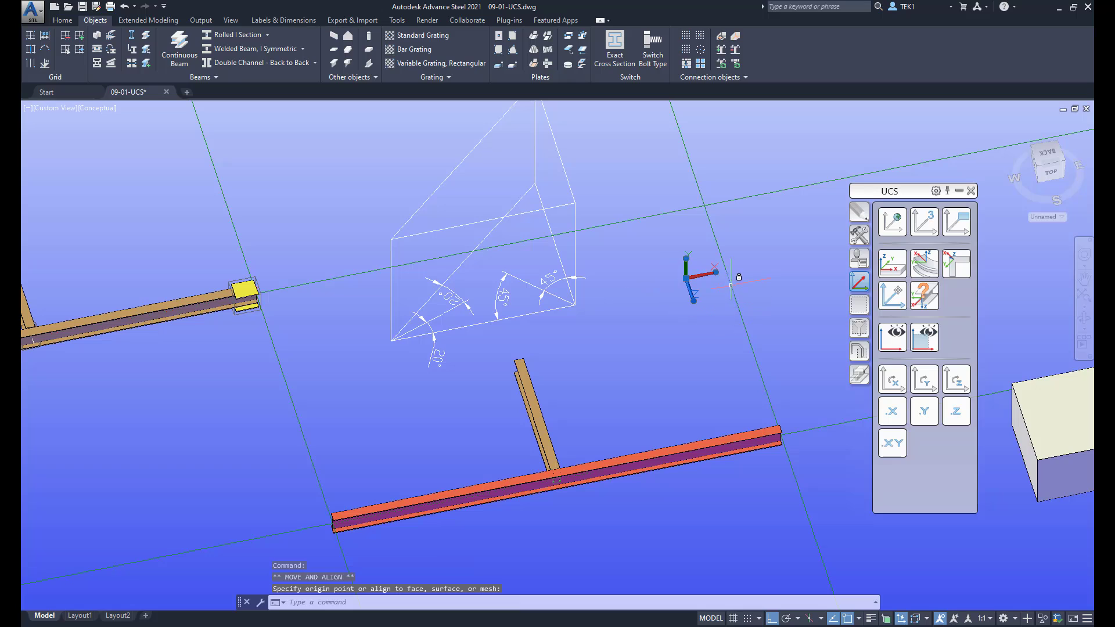
click(690, 281)
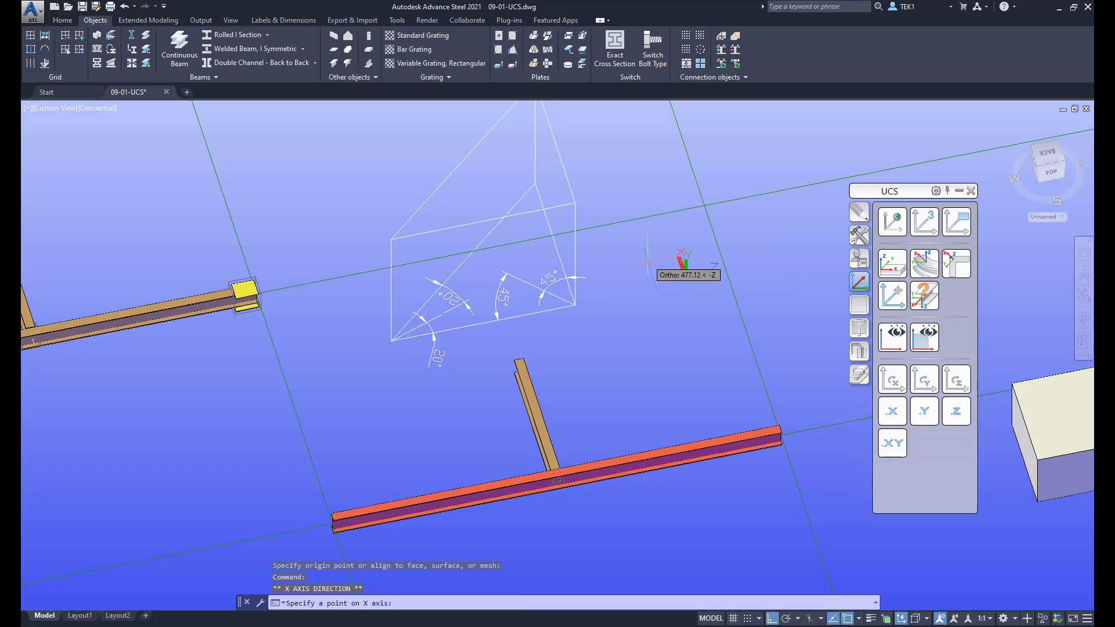
click(671, 324)
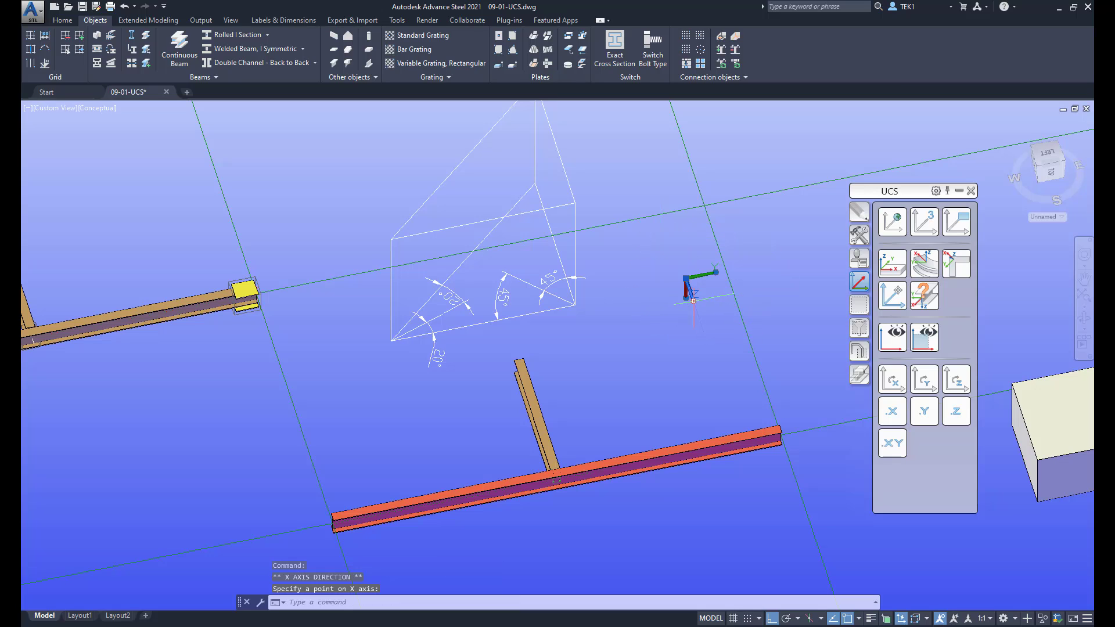
click(647, 218)
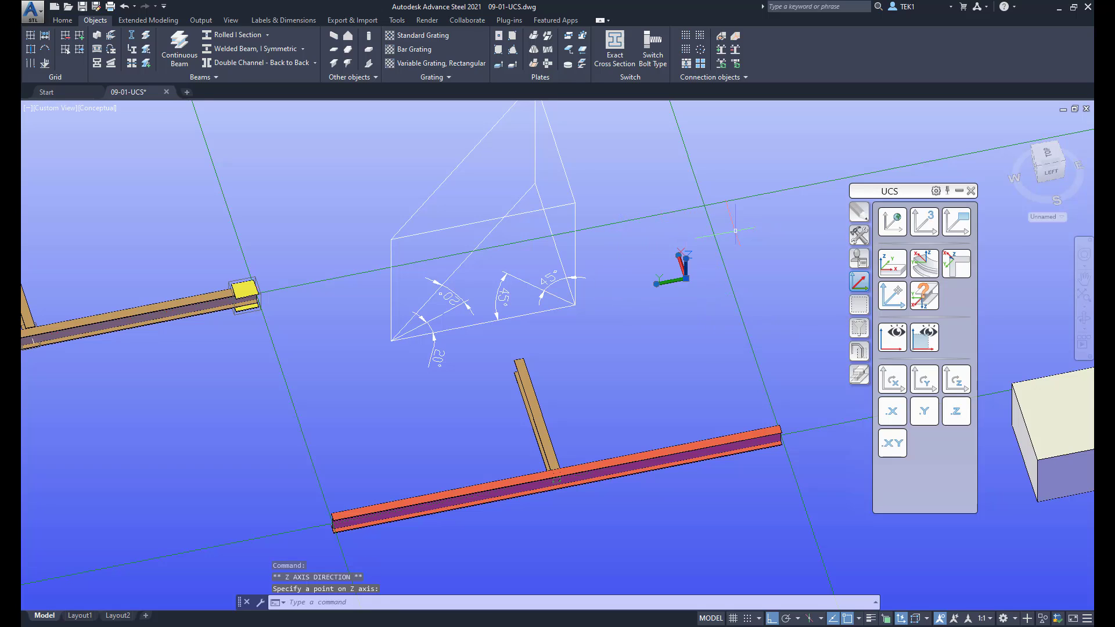
key(Escape)
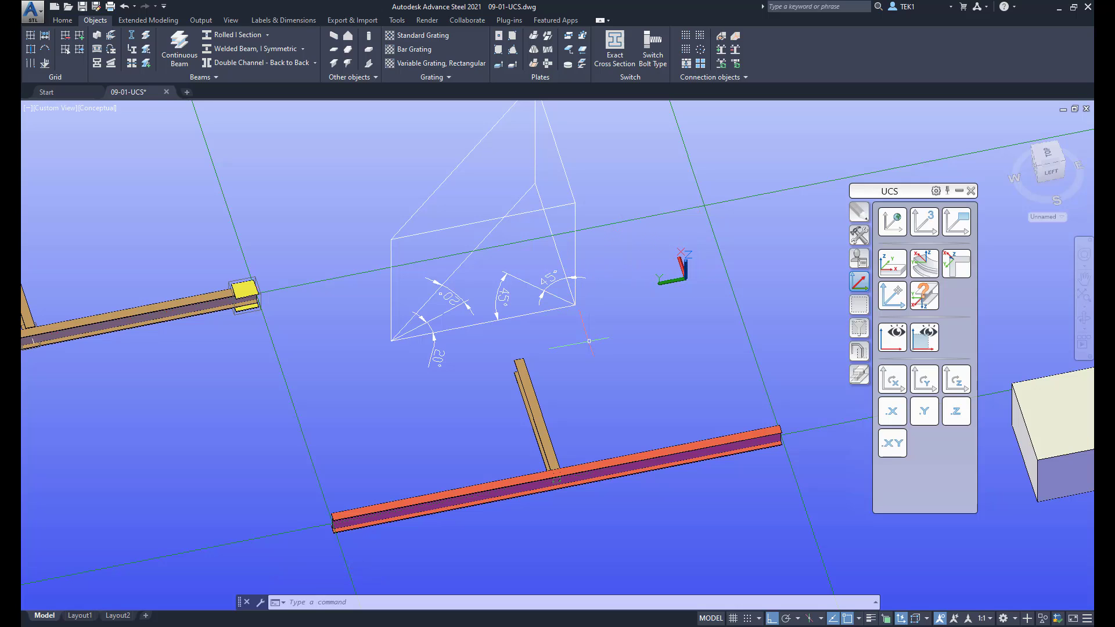
text(ucsicon)
Set the UCS icon Selectable option to No and test picking it
key(Return)
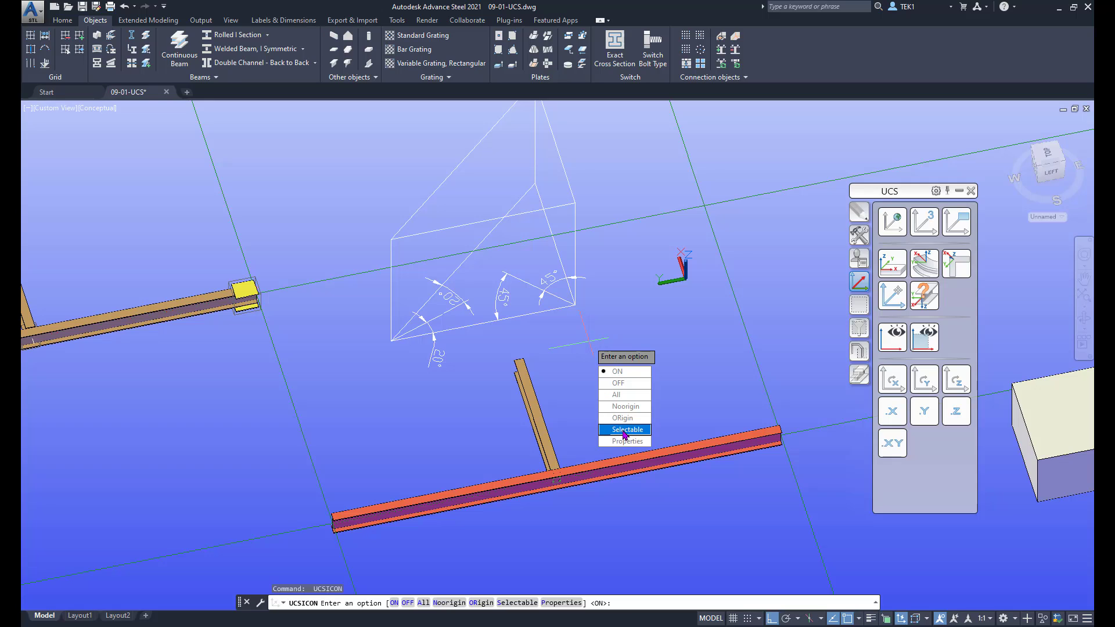
click(625, 431)
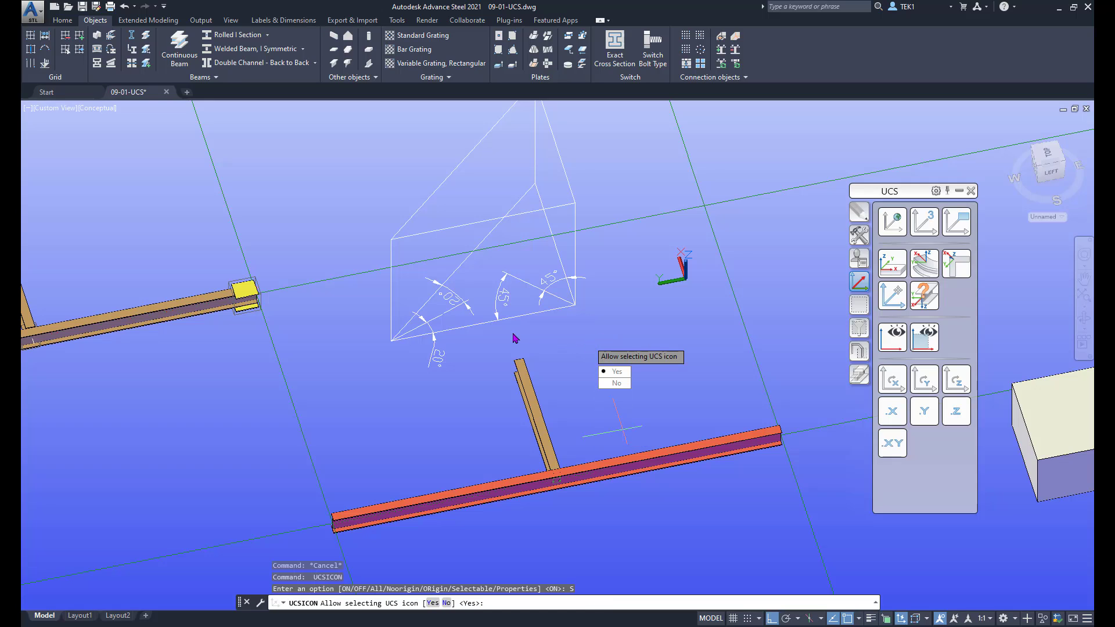
text(Nn)
key(Return)
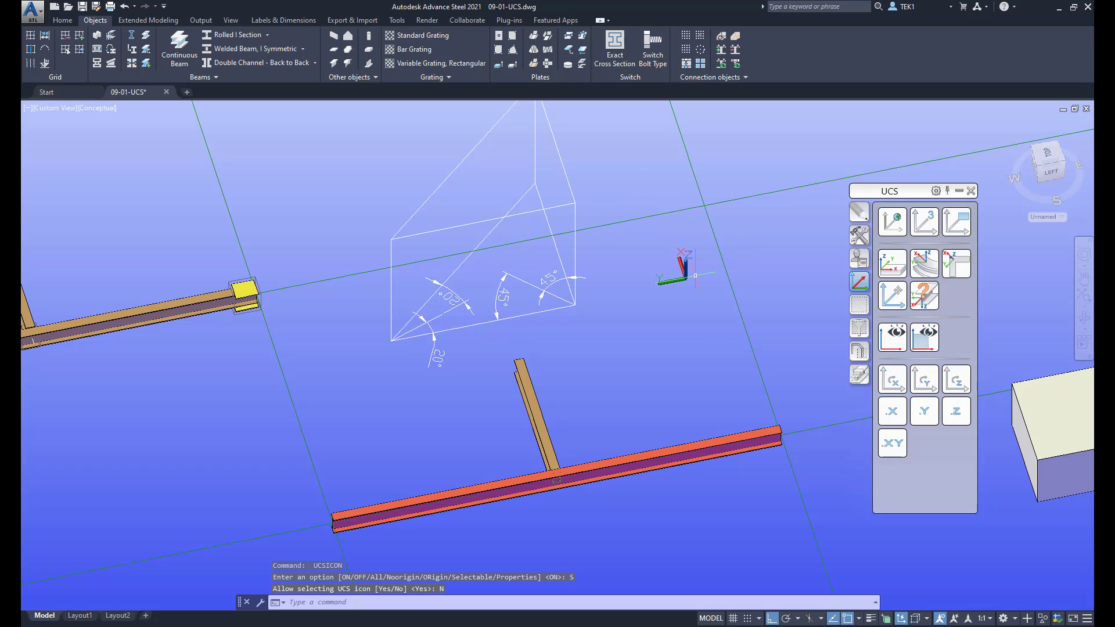
click(685, 268)
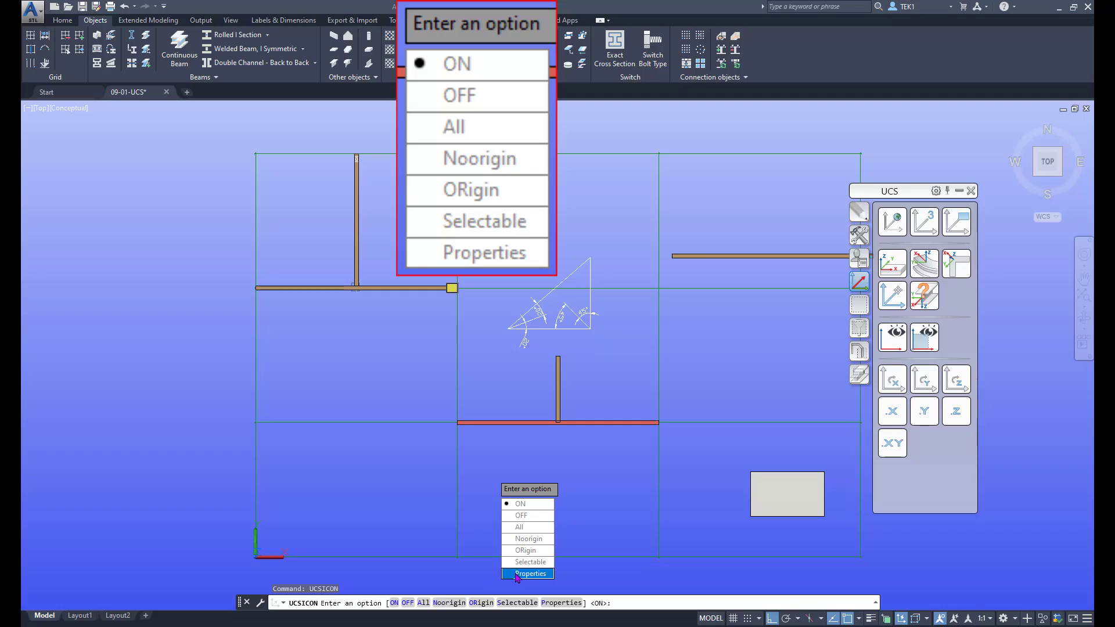
text(p)
Set the model space UCS icon colour to Magenta in UCSICON Properties
key(Return)
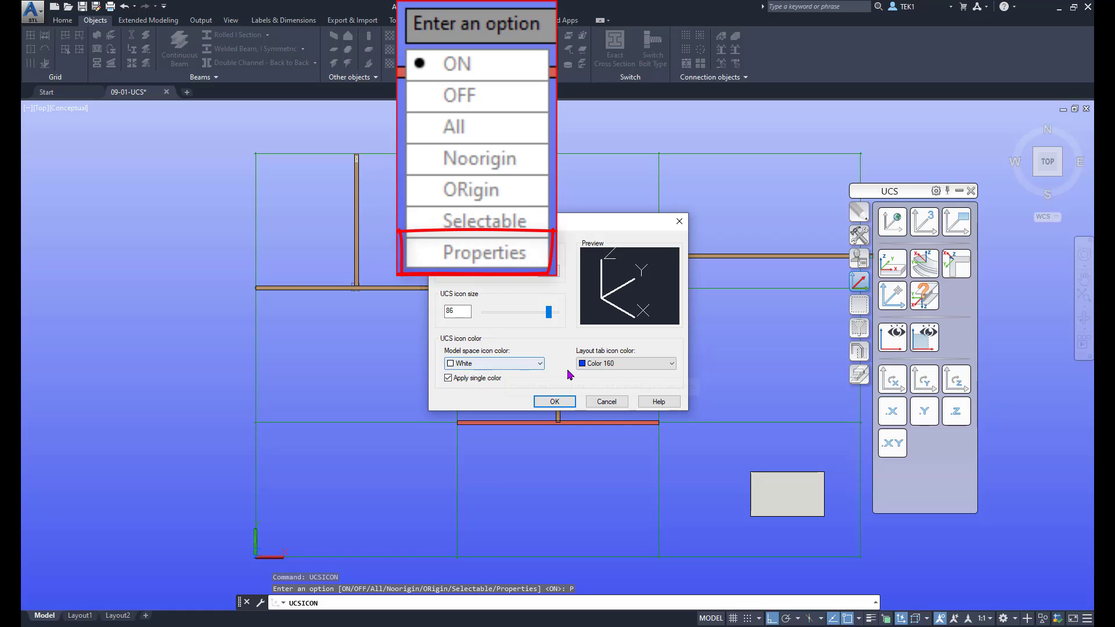
click(536, 370)
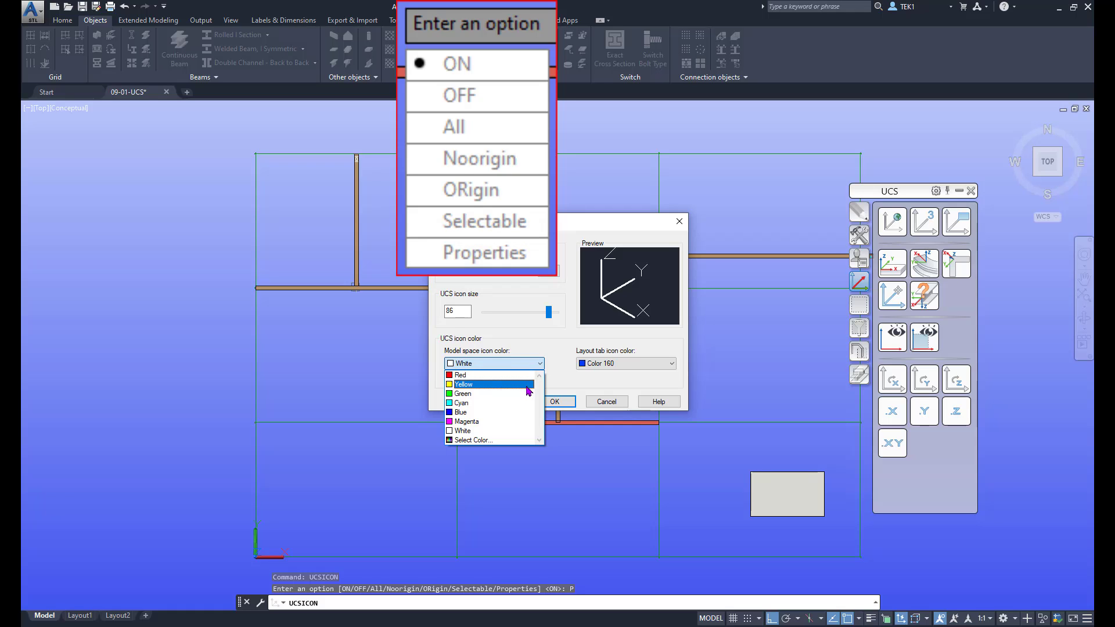
click(530, 421)
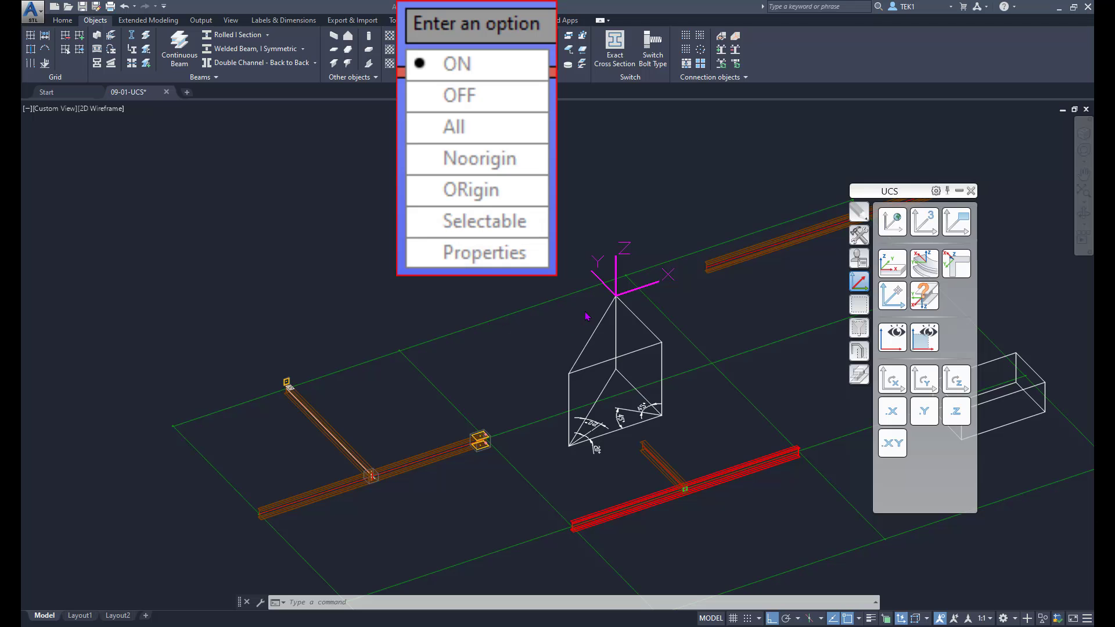
scroll(589, 288, up, 2)
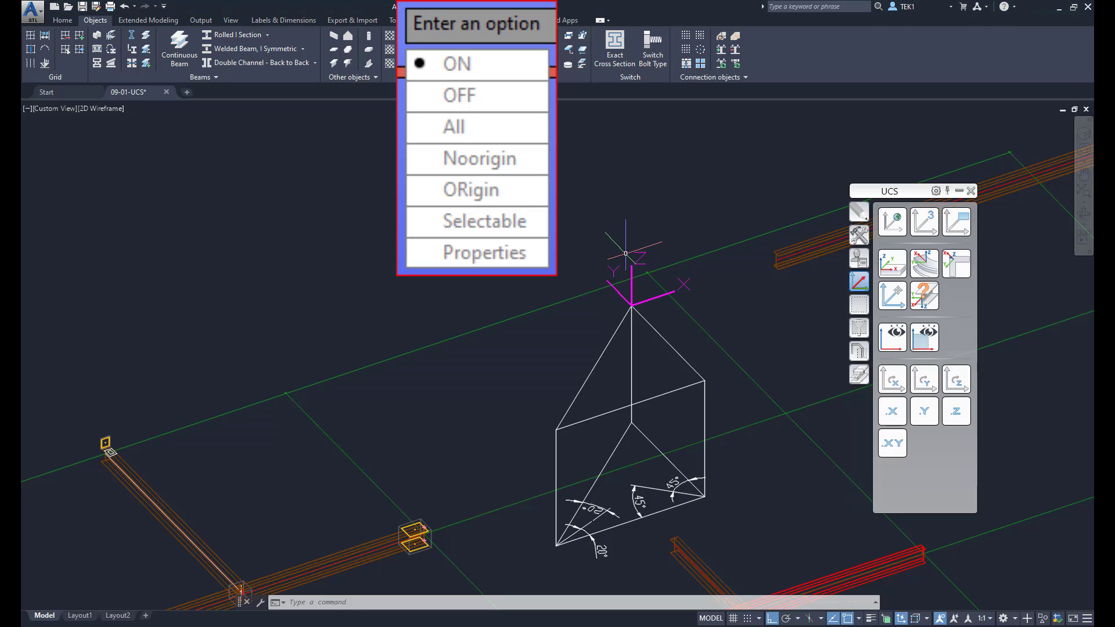
key(Escape)
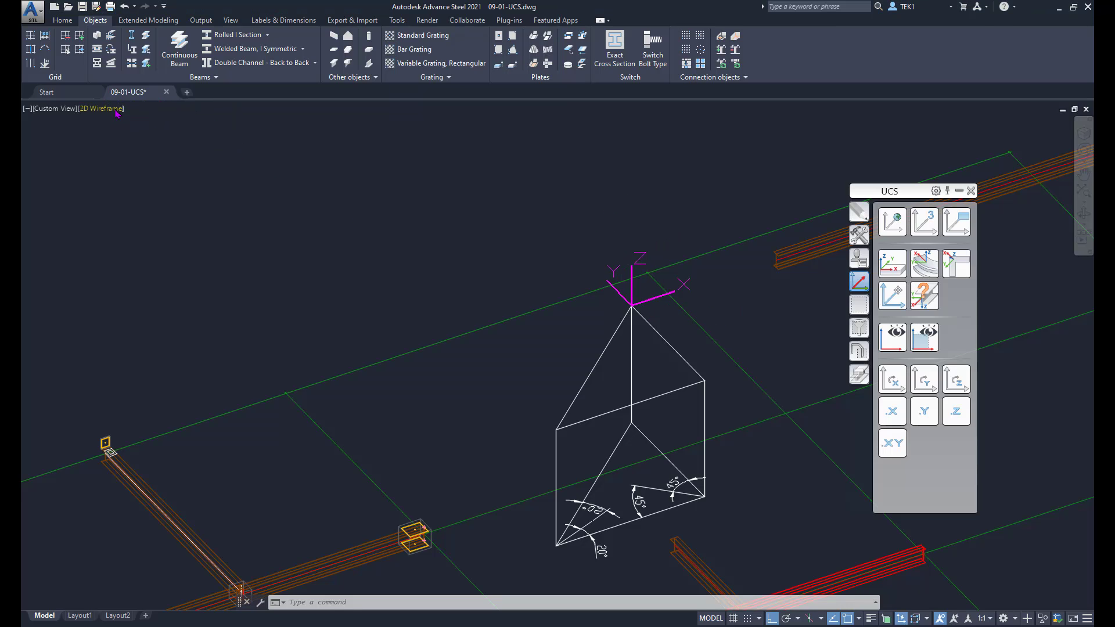
click(112, 110)
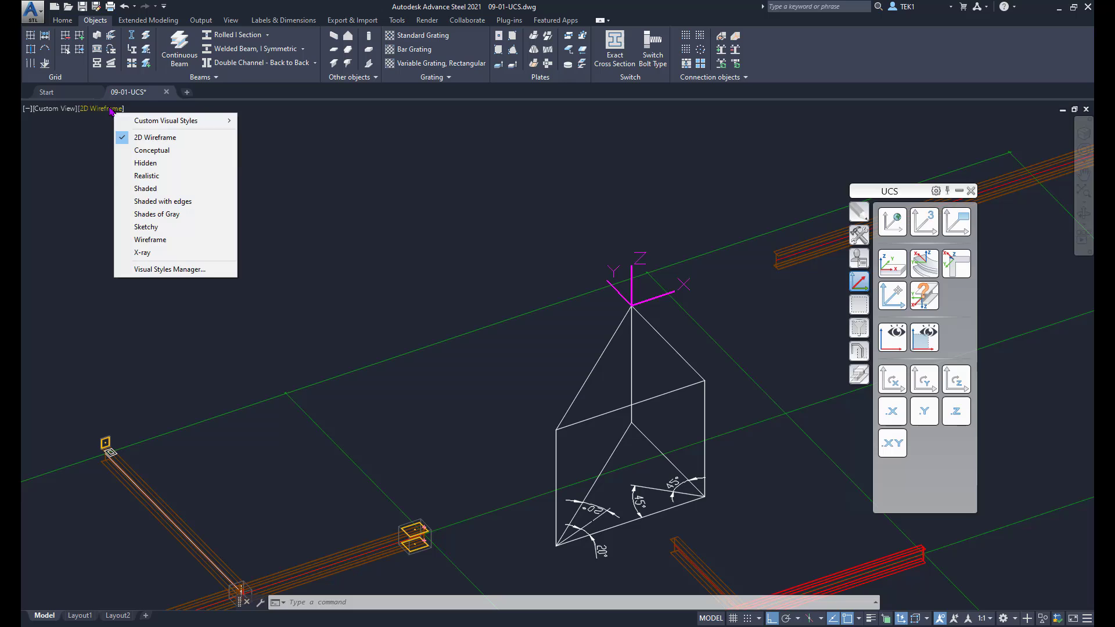
click(152, 153)
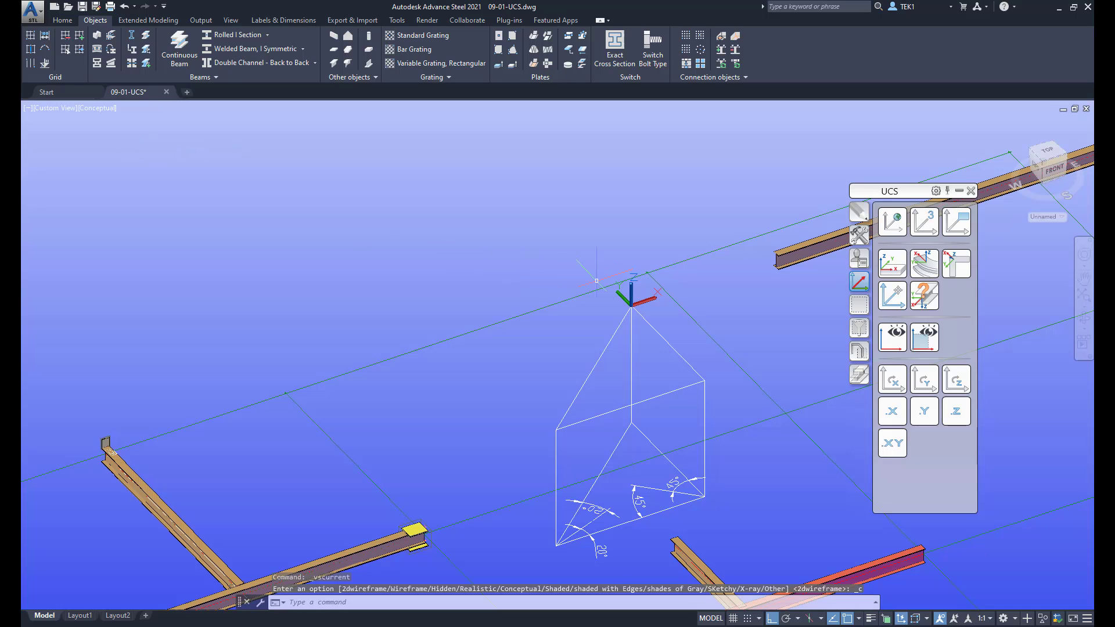
scroll(655, 291, up, 2)
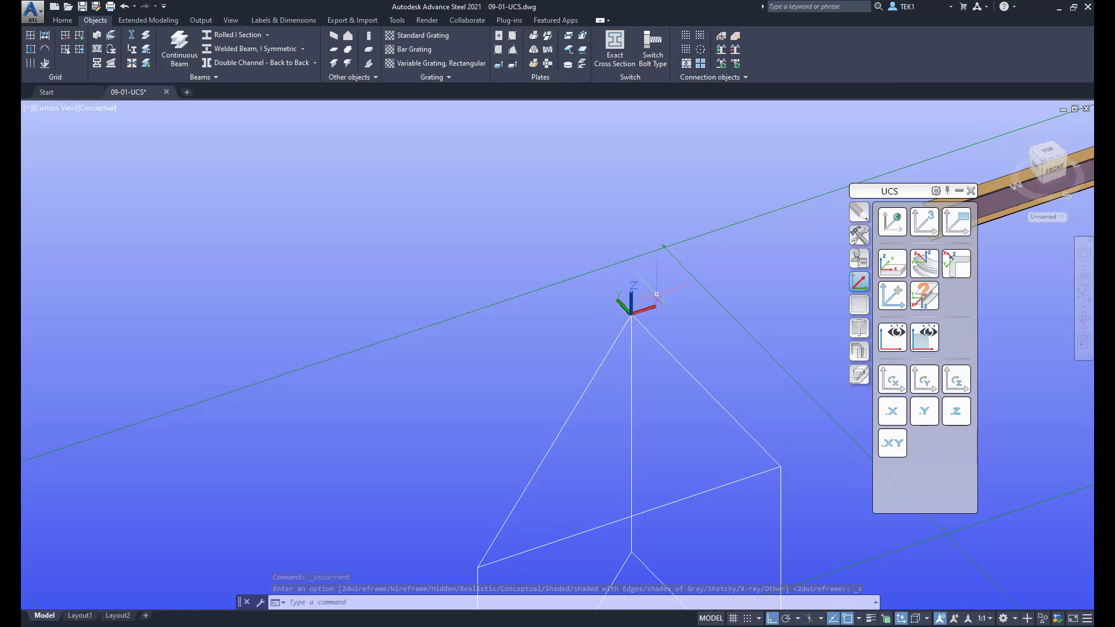
click(109, 114)
click(130, 138)
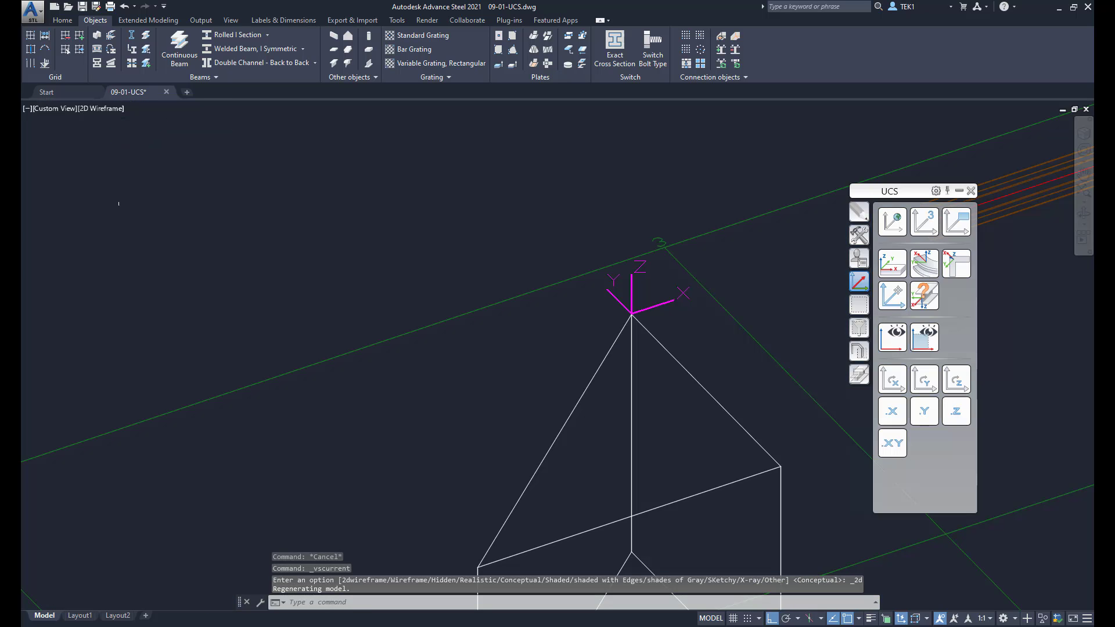